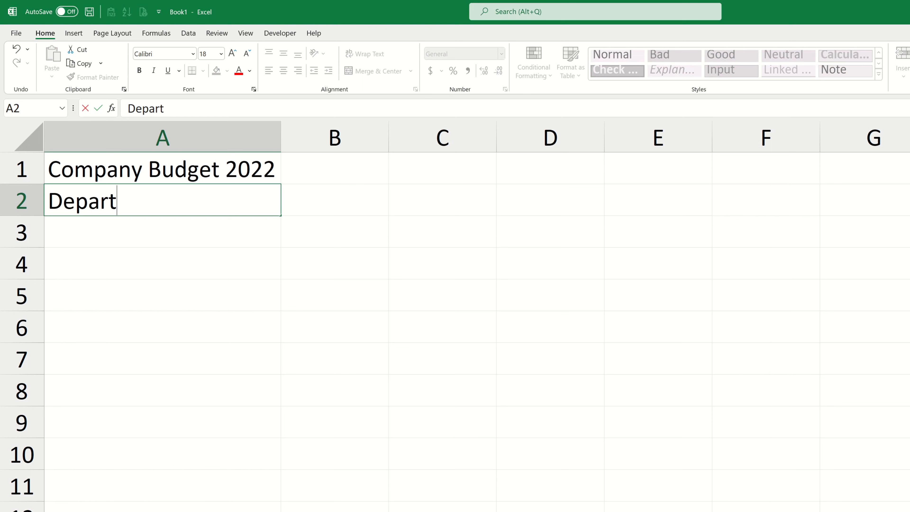
Finish the Department heading in A2 and list Legal, Operations, Finance and Sales below it in A3:A6.
key("Return")
type("Legal")
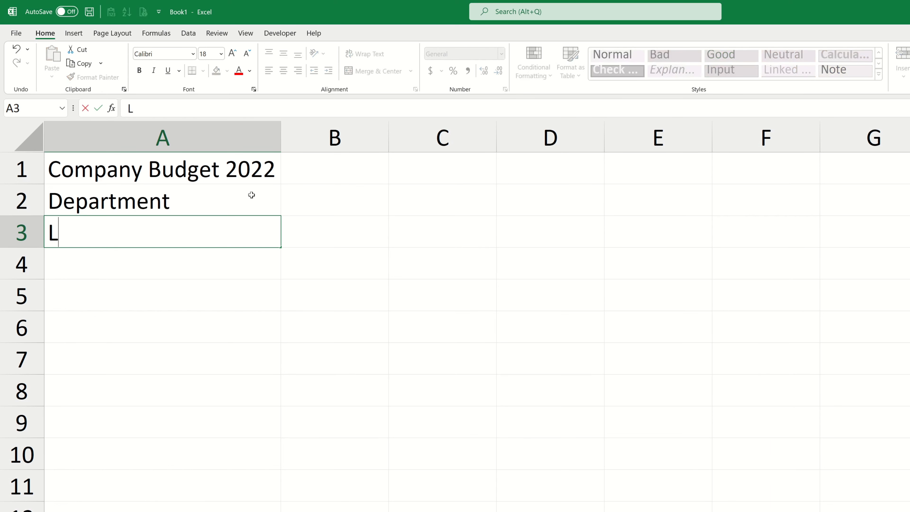
key("Return")
type("Operations")
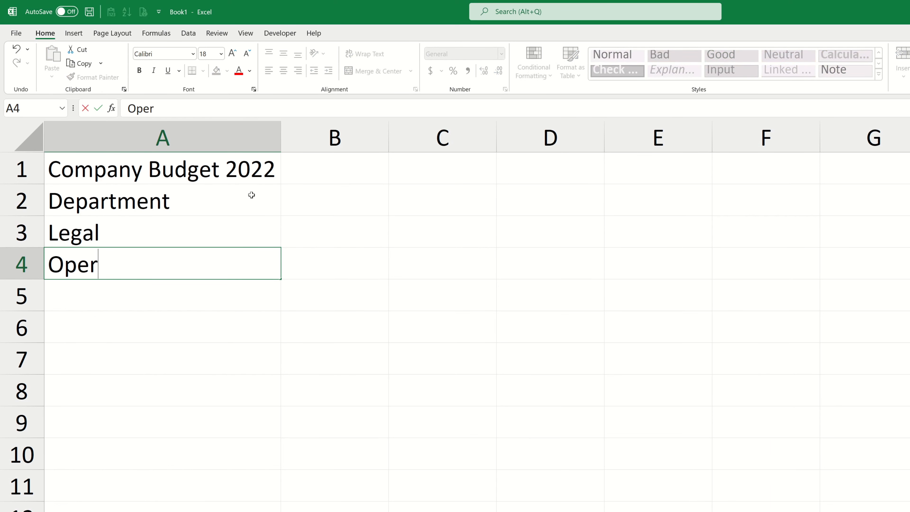
key("Return")
type("Finance")
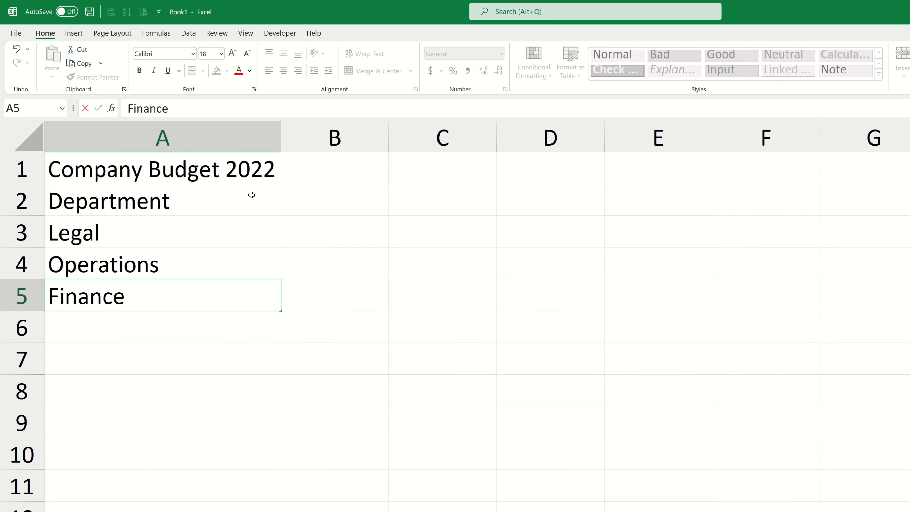
key("Return")
type("Sales")
key("Return")
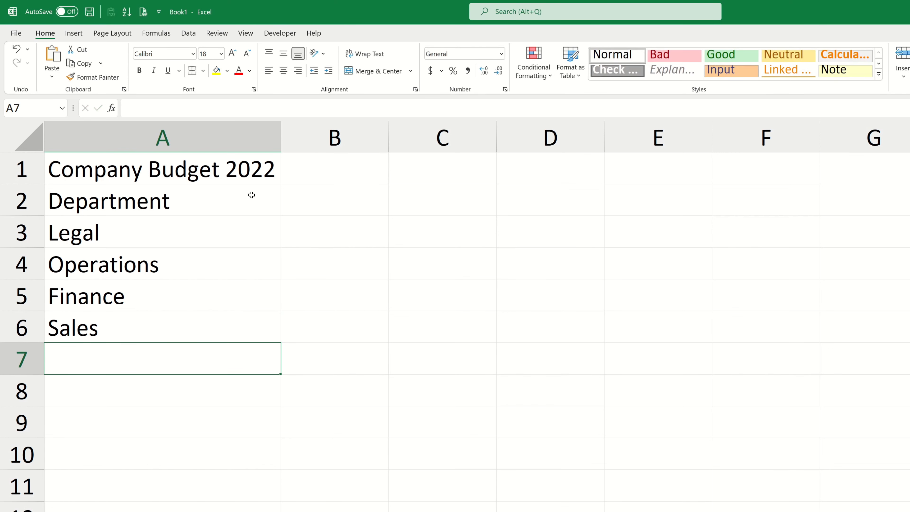
Enter January as the first month heading in B2, beside Department.
left_click(290, 200)
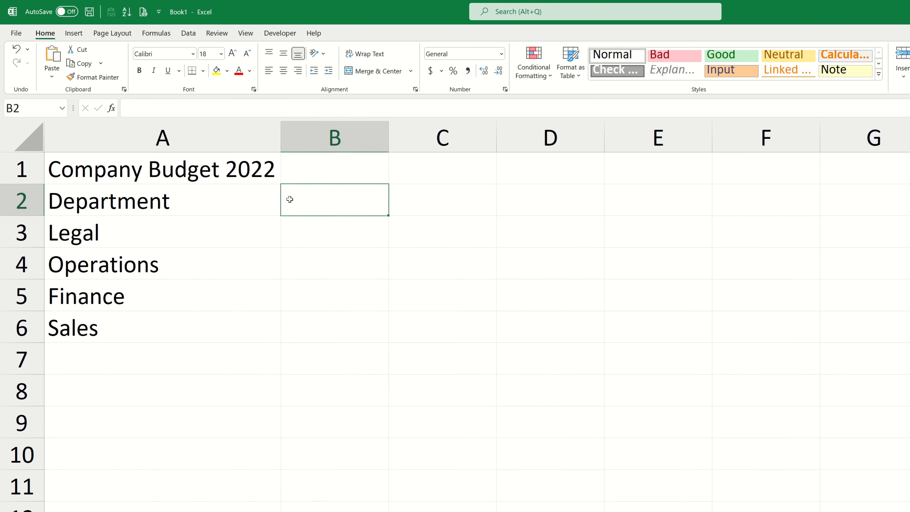
type("January")
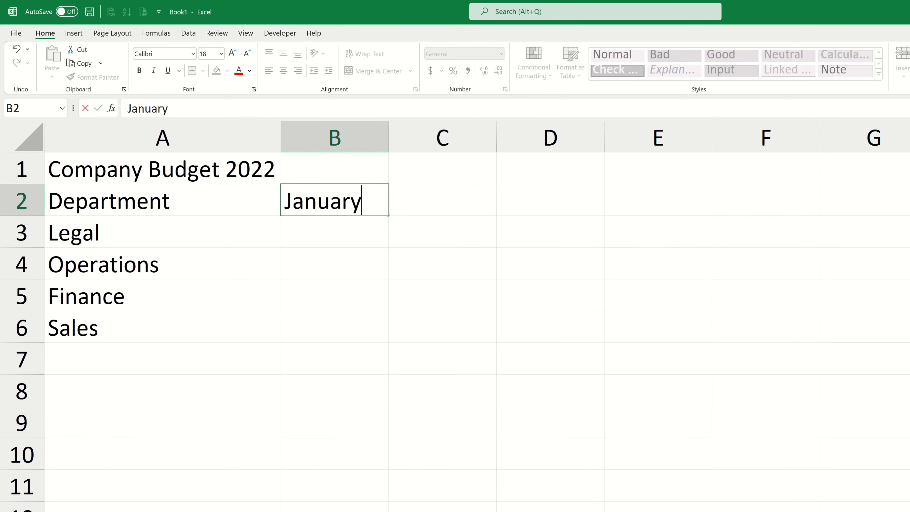
key("Return")
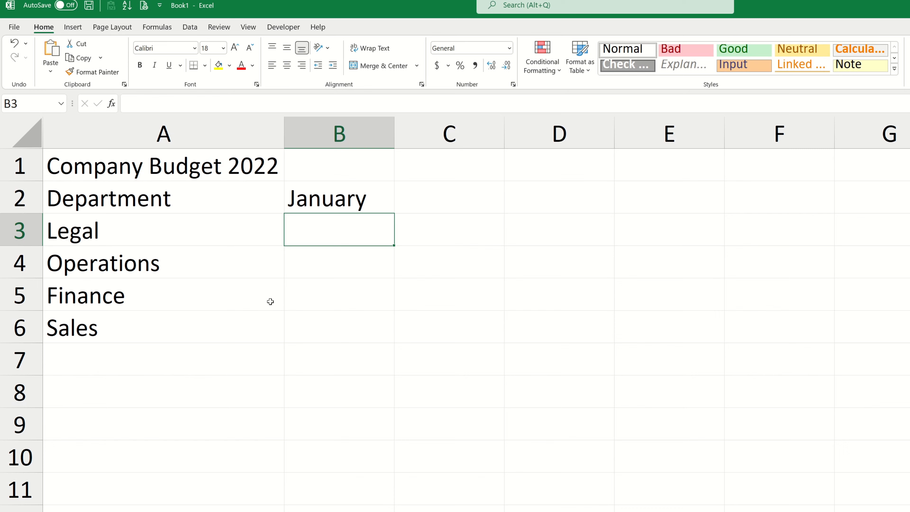
Try filling Sales from A6 down to A11, and undo the fill.
left_click(262, 327)
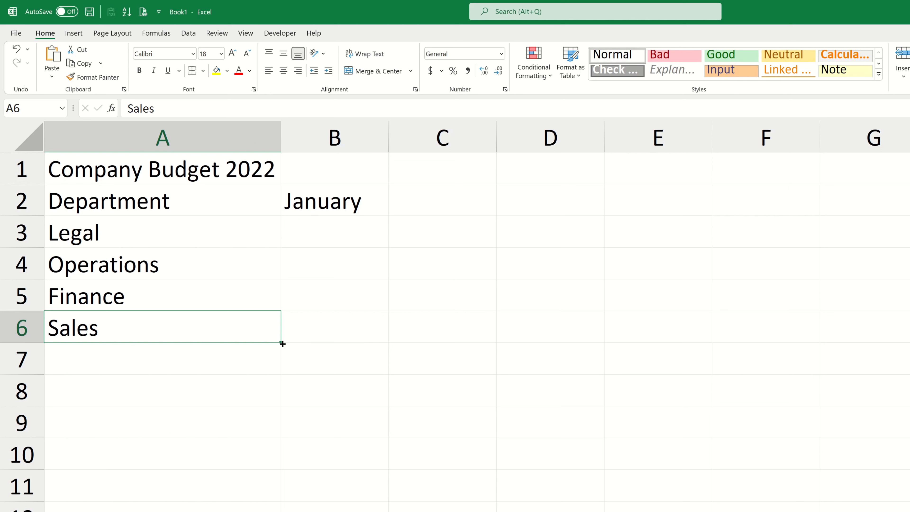
left_click_drag(282, 344, 283, 491)
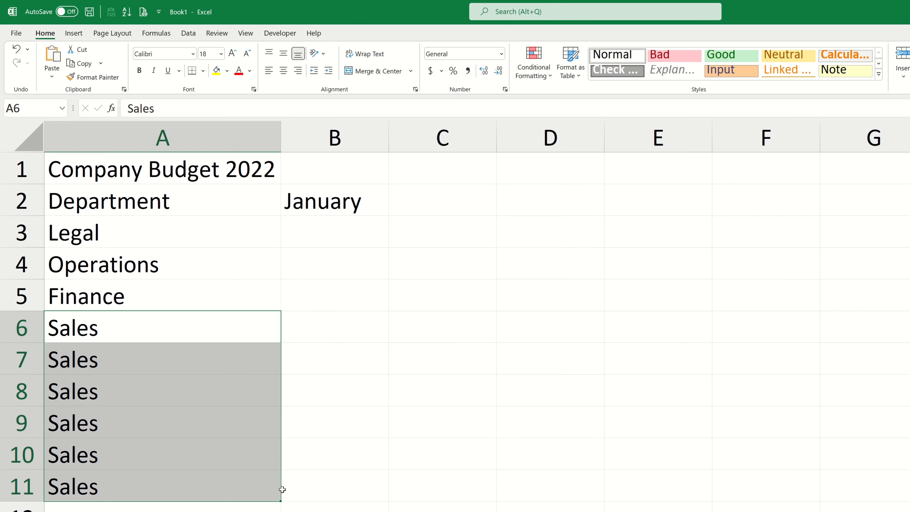
key("ctrl+z")
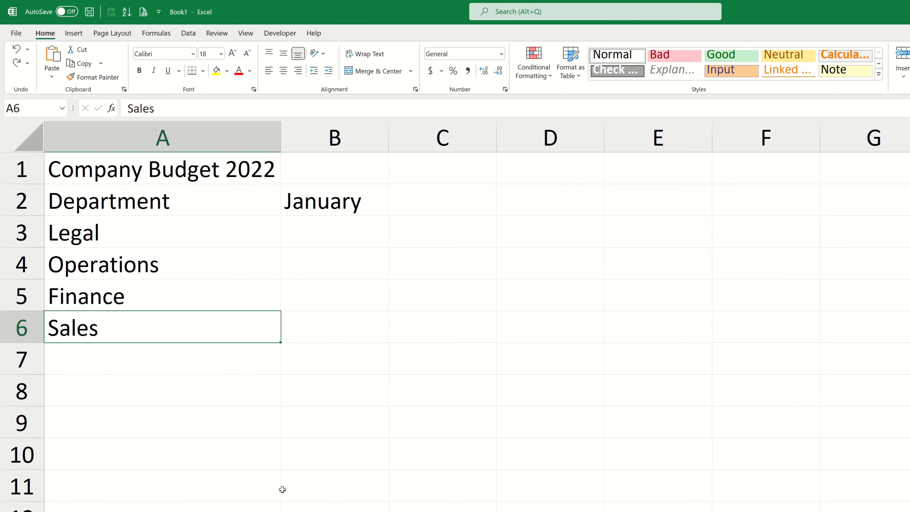
Try extending a number series starting with 1 and 2 in B5:B6 down to B11, and clear it again.
left_click(327, 303)
type("1")
key("Return")
type("2")
key("Return")
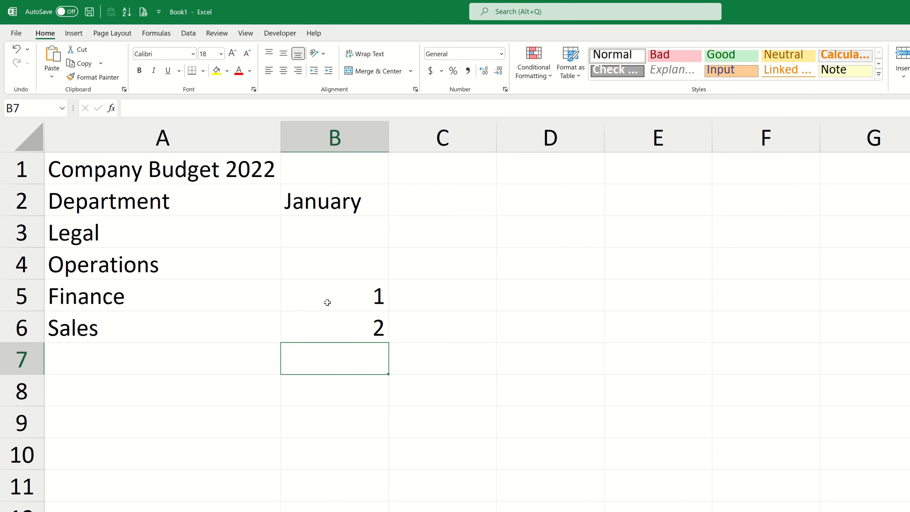
left_click_drag(327, 302, 394, 507)
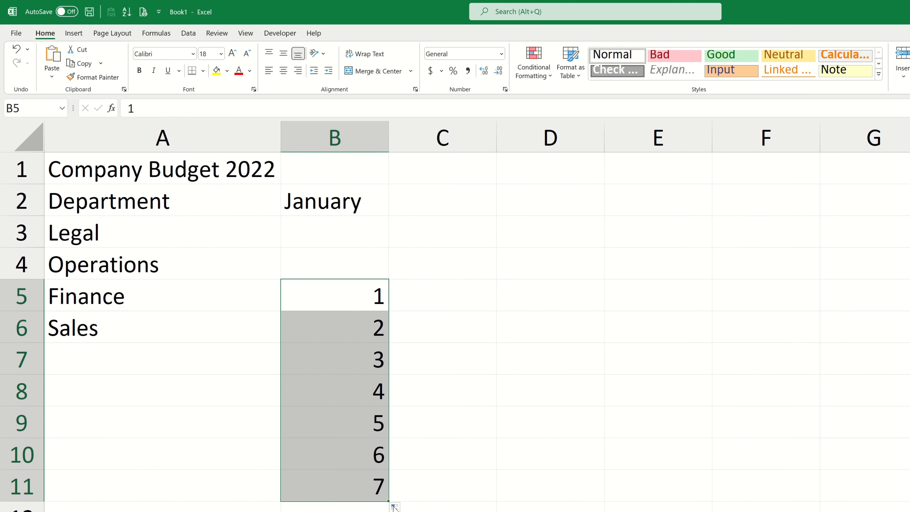
key("Delete")
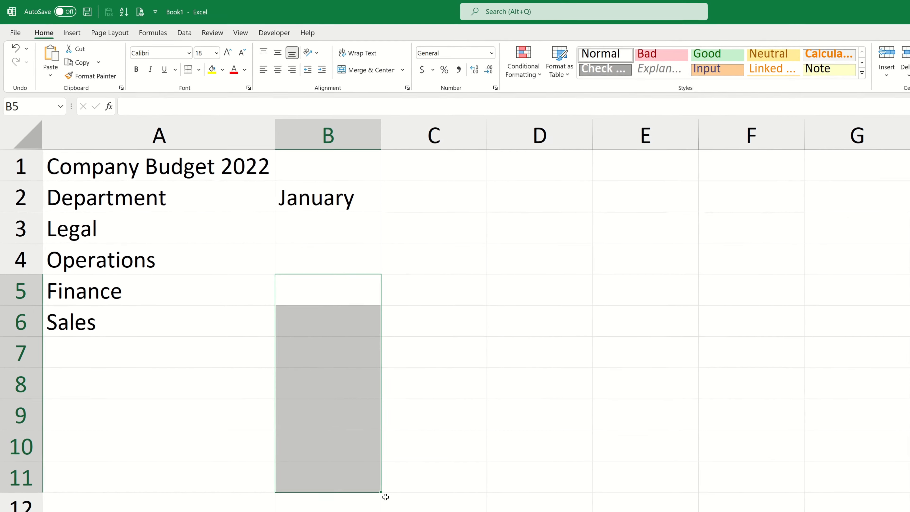
Extend the January heading in B2 across row 2 to G2 to fill the months through June.
key("Up")
key("Up")
key("Up")
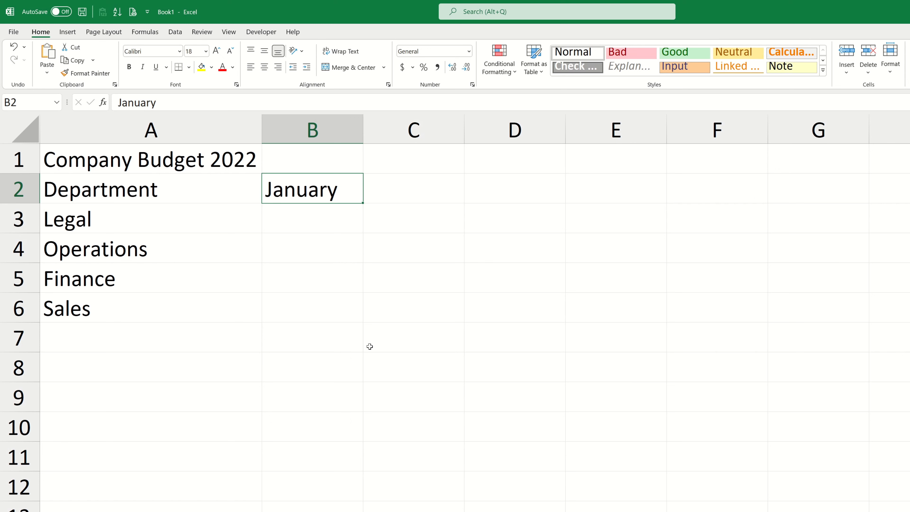
left_click_drag(363, 203, 823, 206)
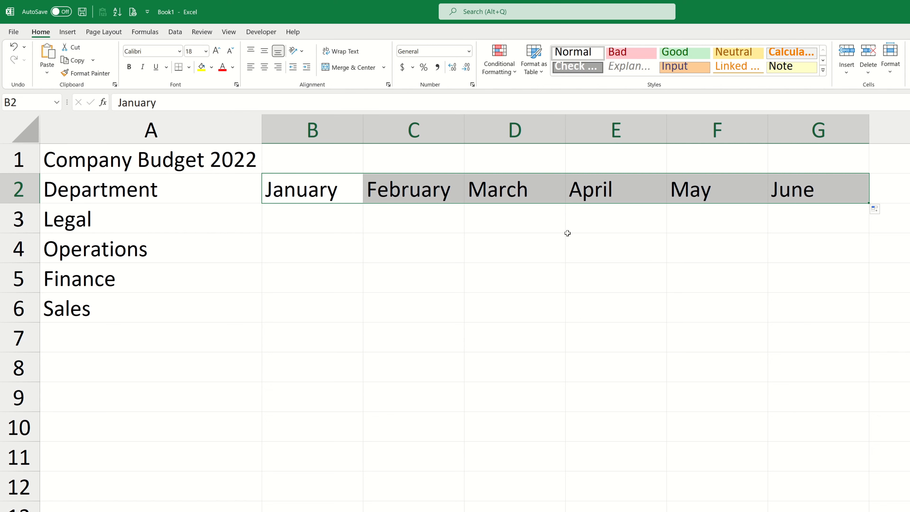
Try filling weekdays from Monday in B3 down to Sunday in B9, and clear them again.
left_click(355, 217)
type("Monday")
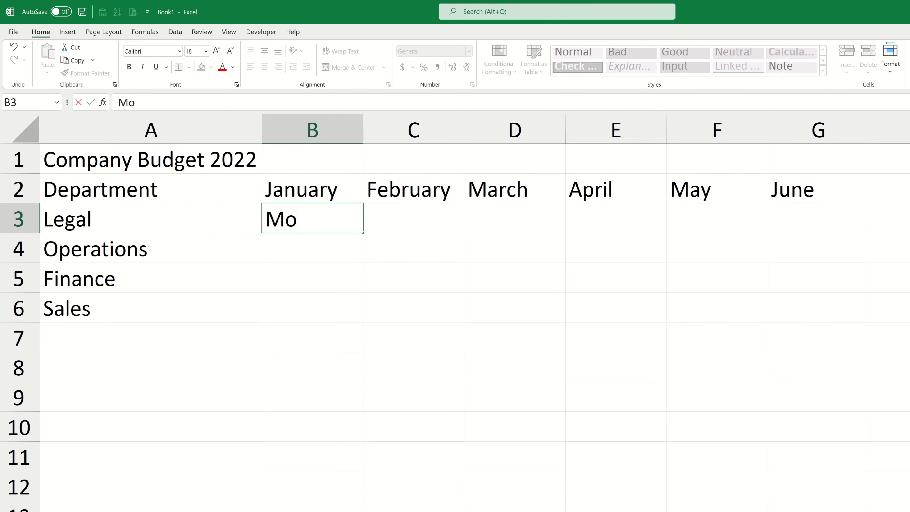
key("Return")
left_click(355, 217)
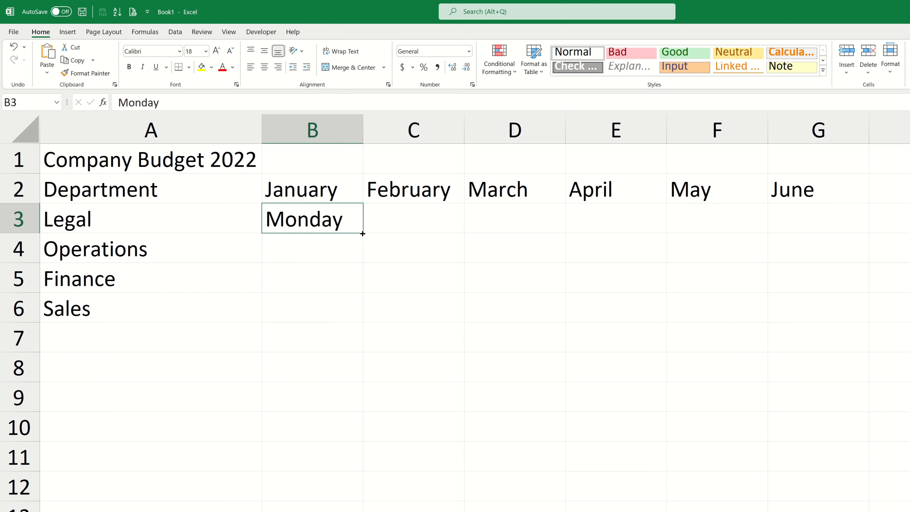
left_click_drag(363, 232, 359, 399)
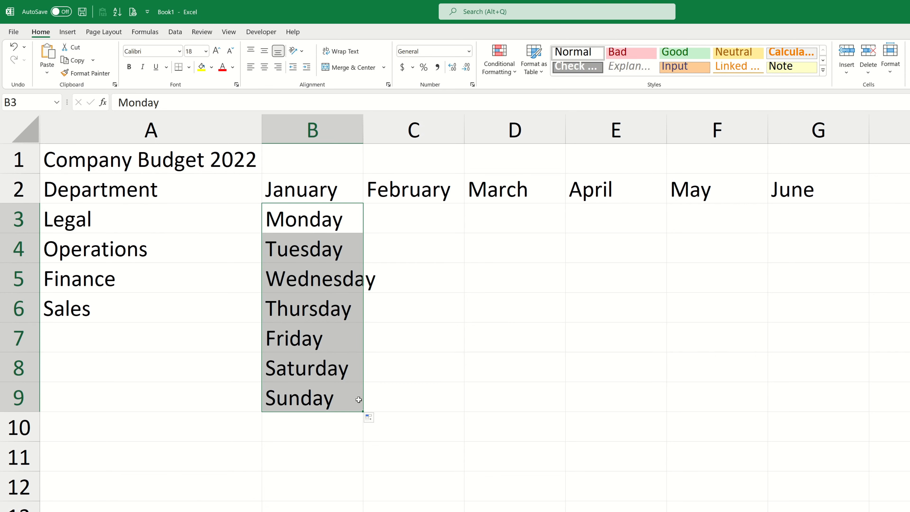
key("Delete")
Enter the January amounts 5000, 2000, 2000 and 5000 in B3:B6 and fill them across to the June column.
key("Up")
key("Down")
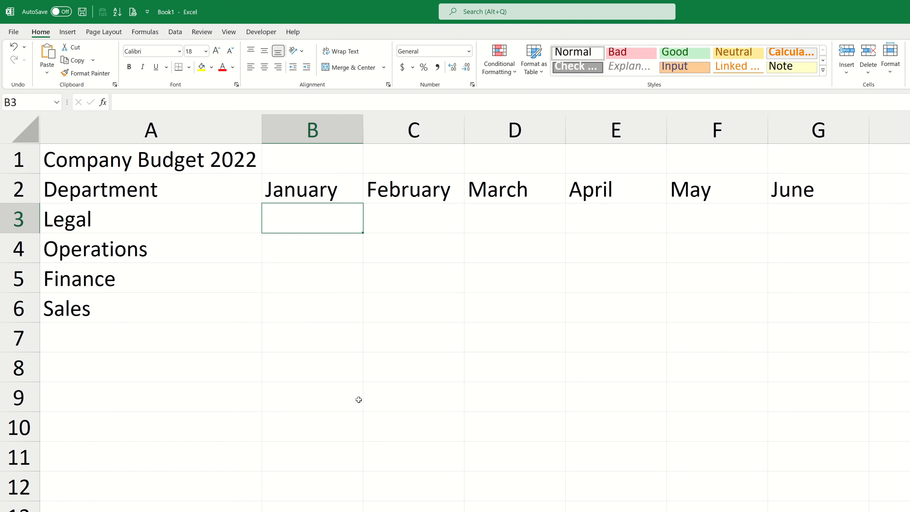
type("5000")
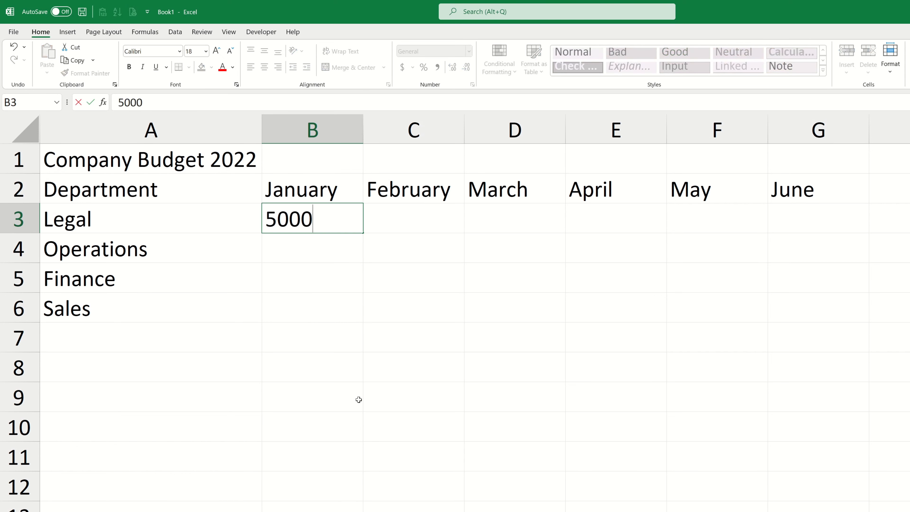
key("Return")
type("2000")
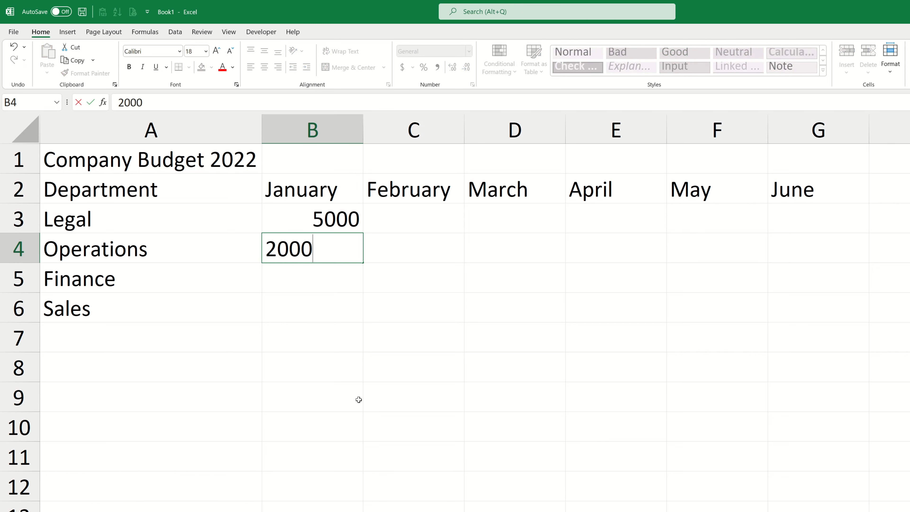
key("Return")
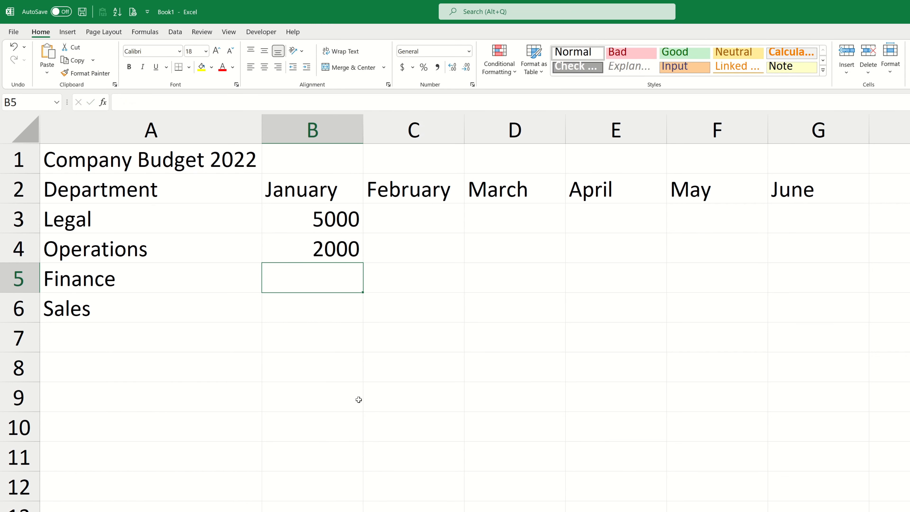
type("2000")
key("Return")
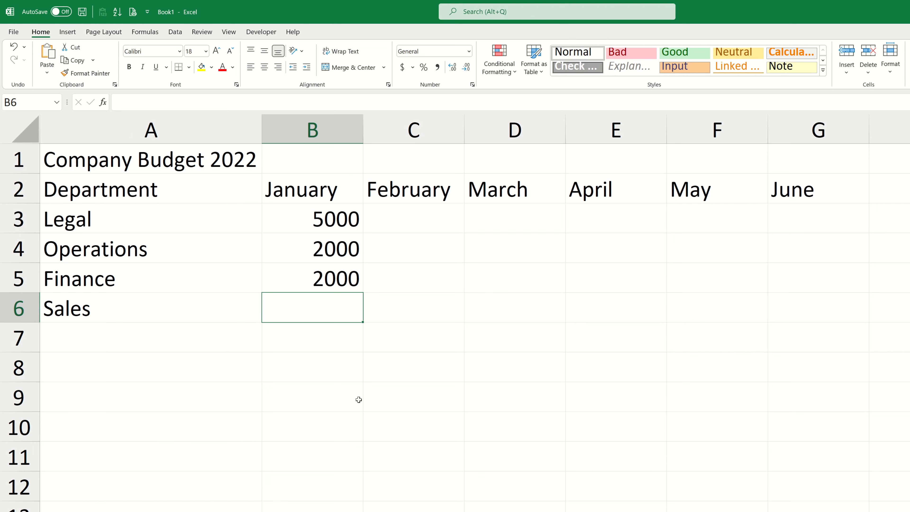
type("5000")
key("Return")
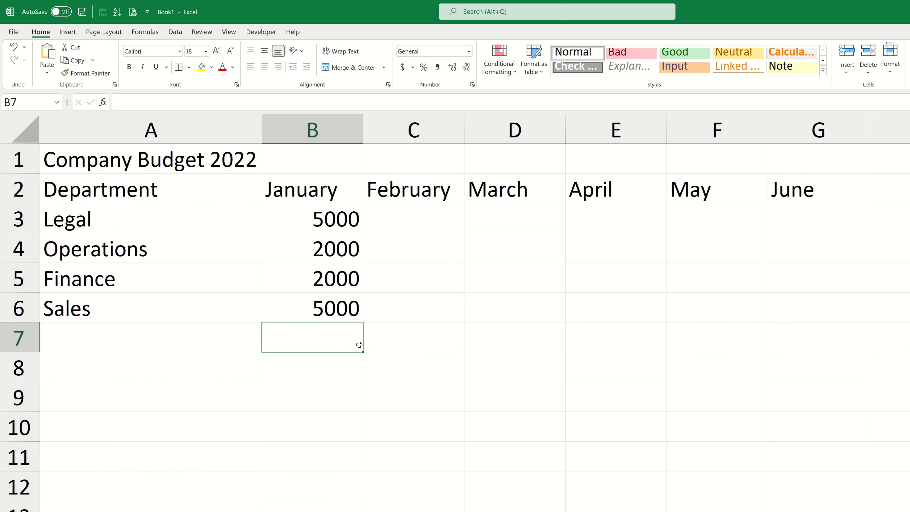
left_click_drag(354, 220, 362, 323)
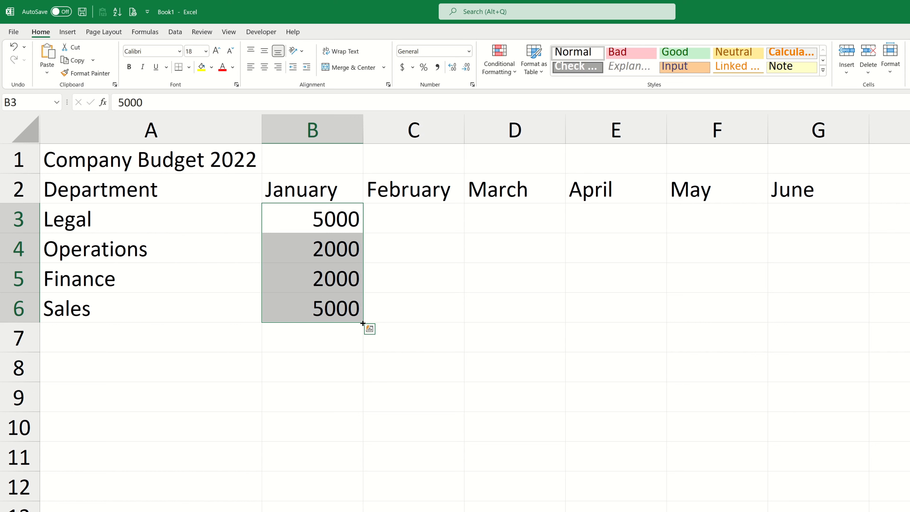
left_click_drag(363, 323, 836, 330)
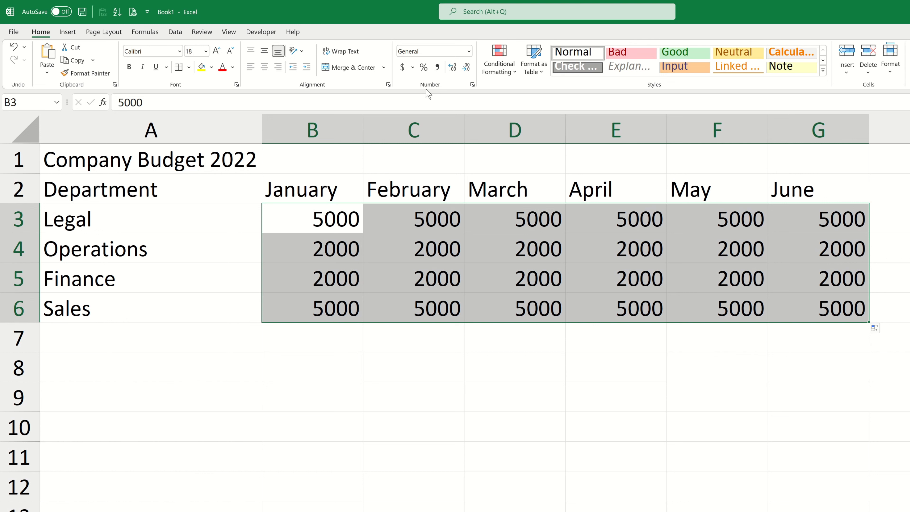
Try the $ English (United States) accounting format on the amounts in B3:G6, and undo it.
left_click(413, 67)
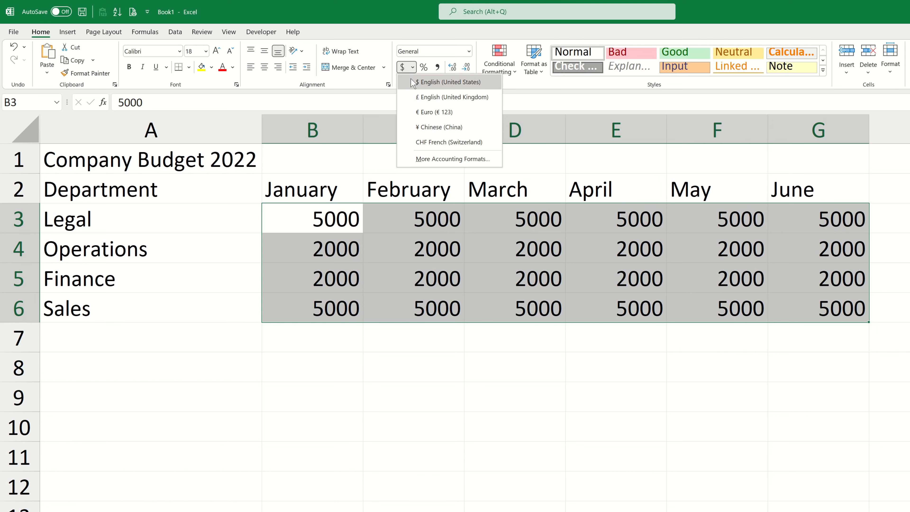
left_click(413, 82)
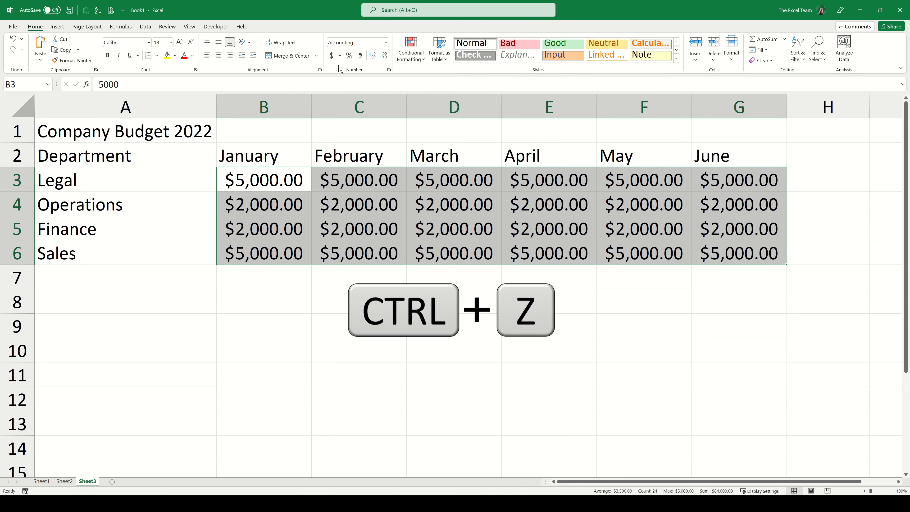
key("ctrl+z")
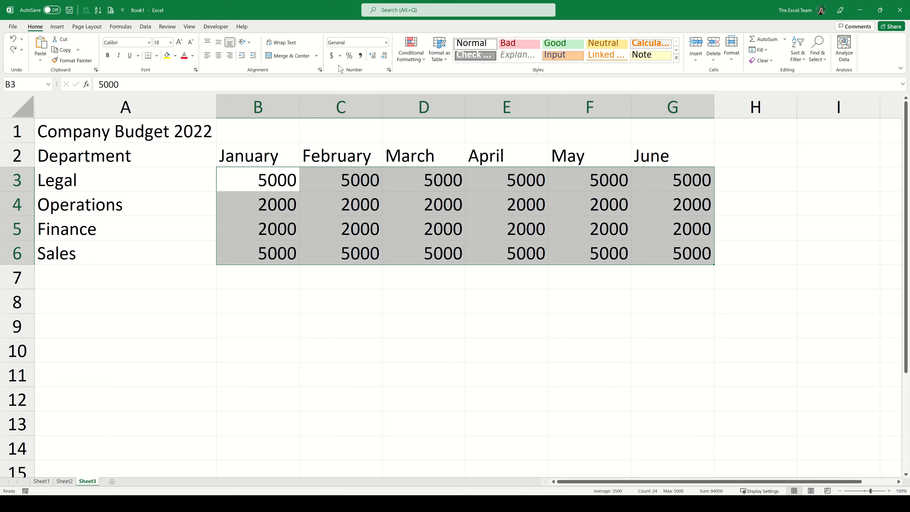
Format the amounts in B3:G6 as dollar currency with no decimal places.
key("ctrl+shift+4")
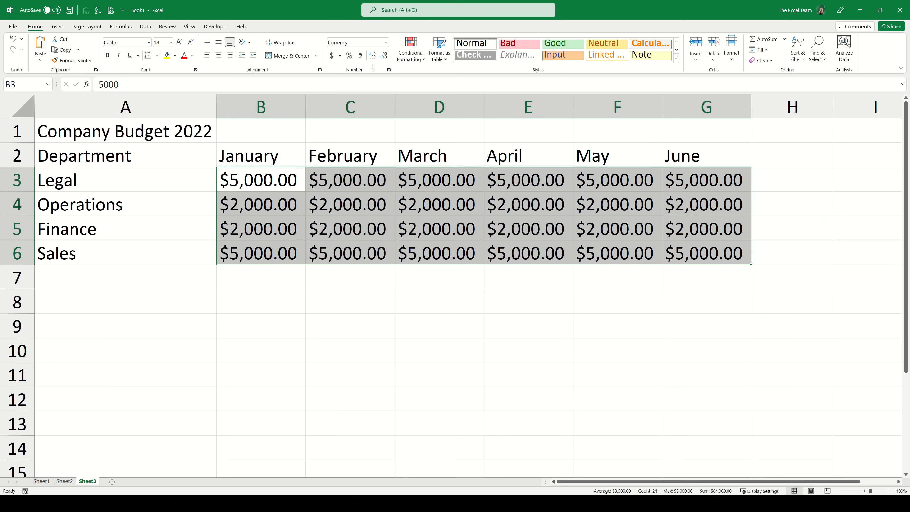
left_click(384, 57)
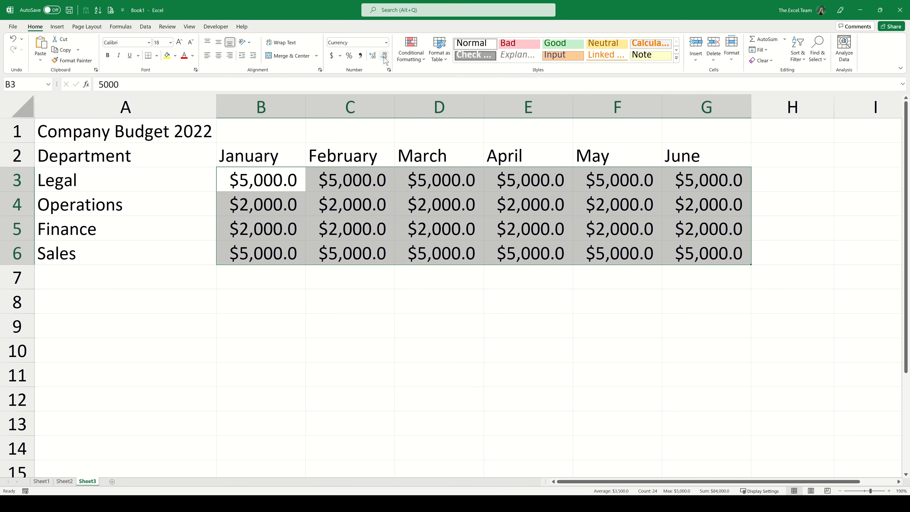
left_click(384, 56)
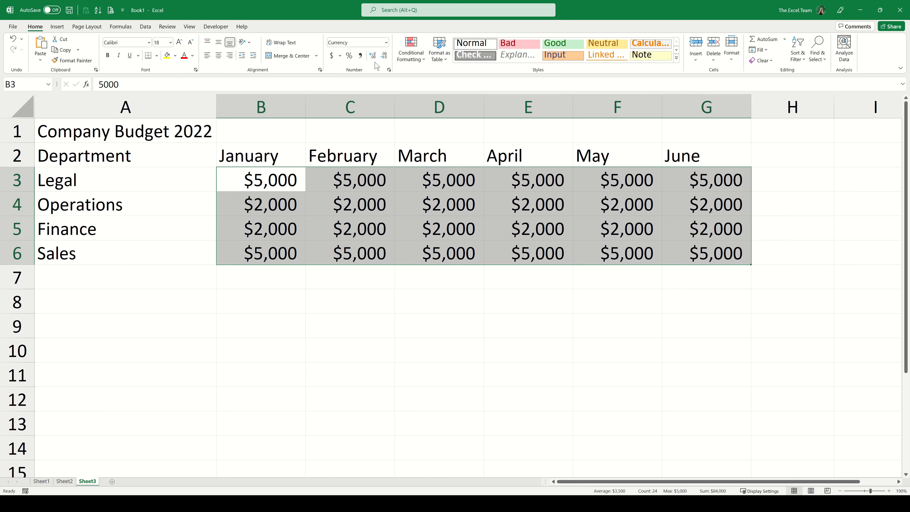
Enter Total as the row label in A7, below Sales.
left_click(208, 275)
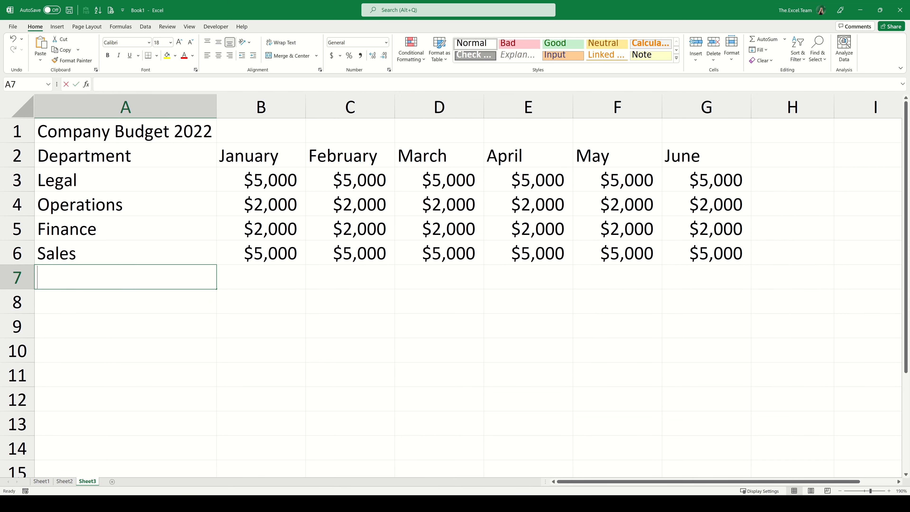
type("Total")
key("Return")
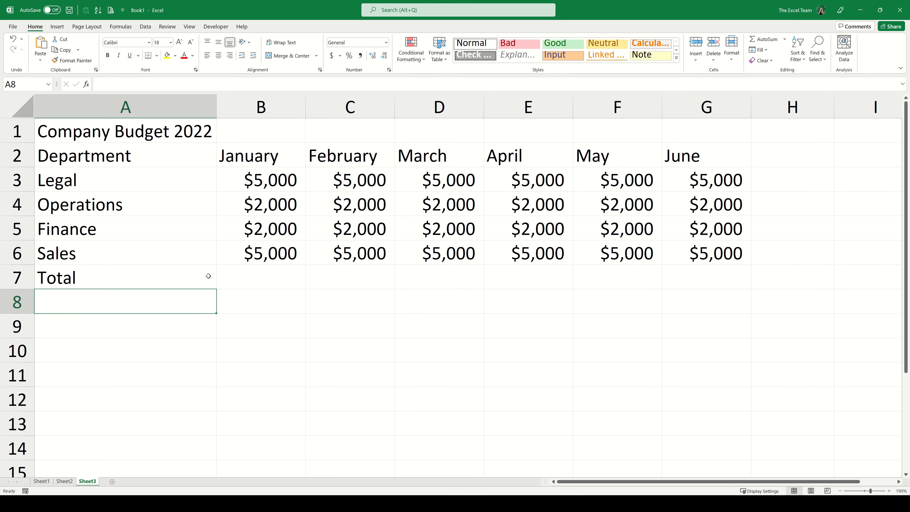
Enter Total as the column heading in H2, beside June.
left_click(756, 157)
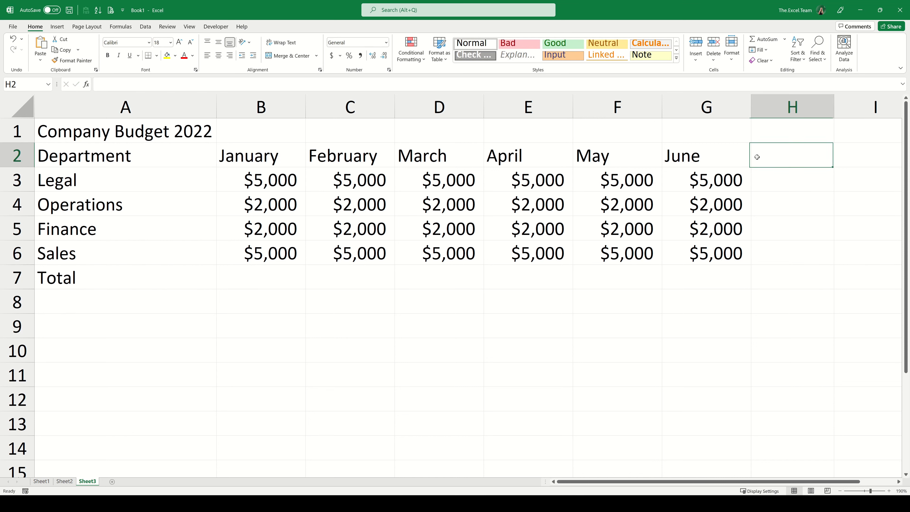
type("Total")
key("Return")
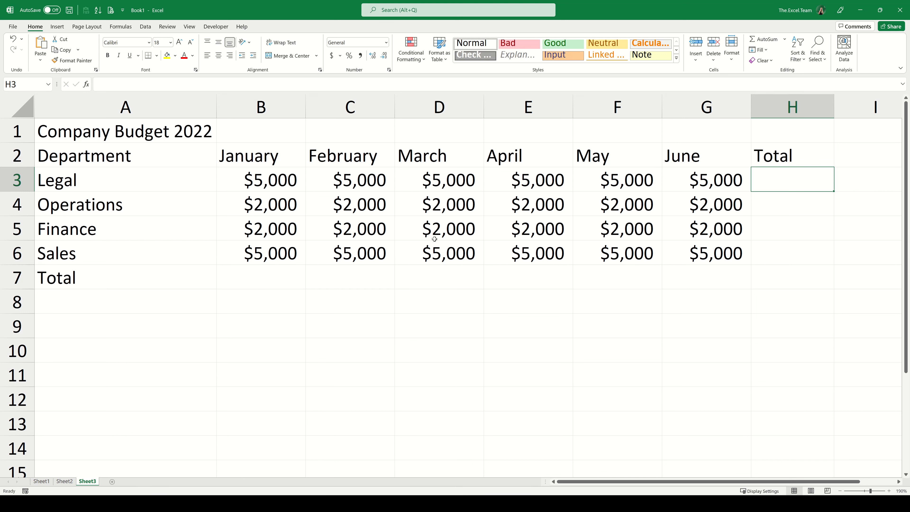
Total the January amounts in B7 with the cell-by-cell addition formula =B6+B5+B4+B3.
left_click(303, 272)
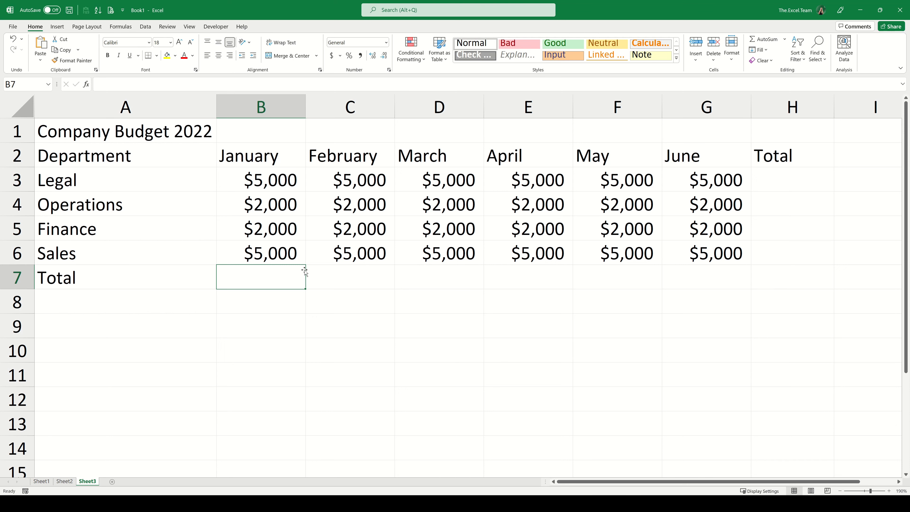
type("=")
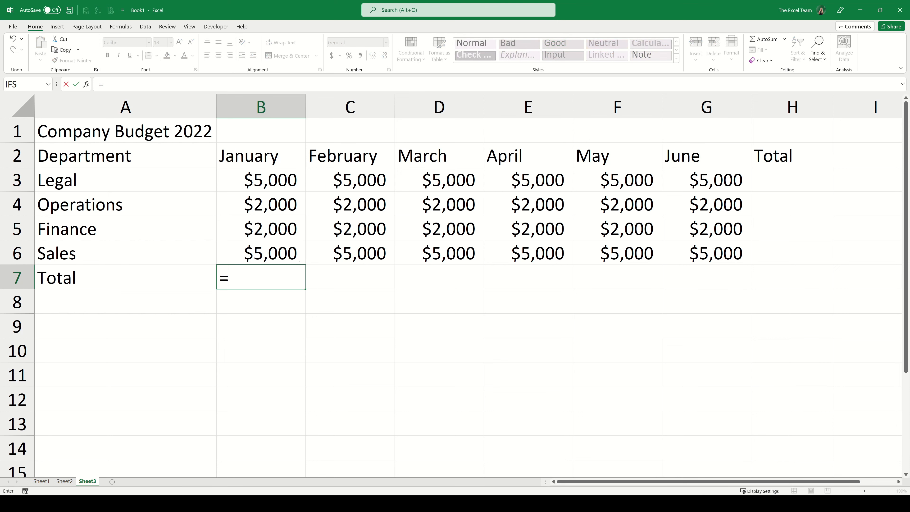
left_click(295, 254)
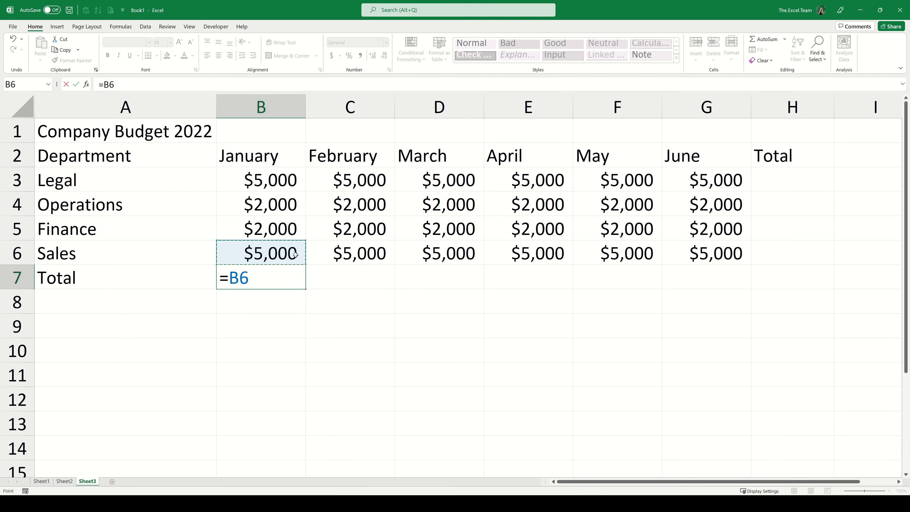
type("+")
left_click(291, 230)
type("+")
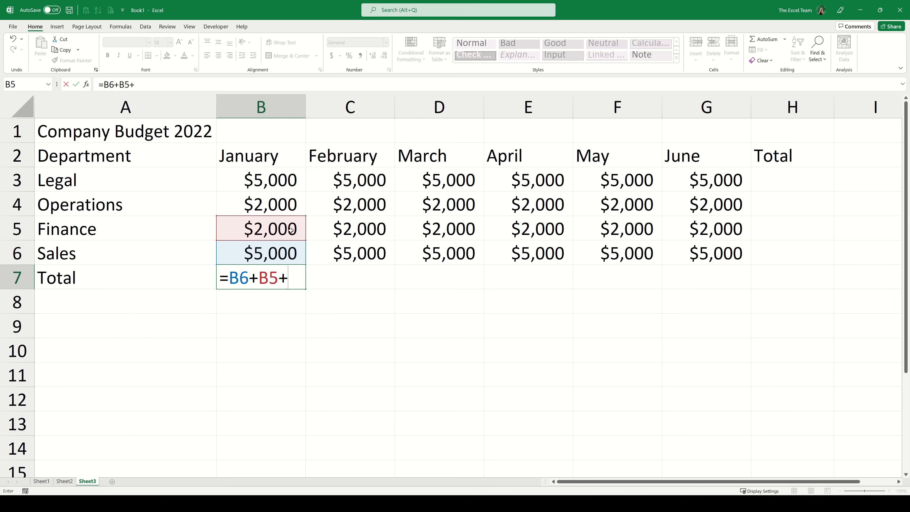
left_click(288, 209)
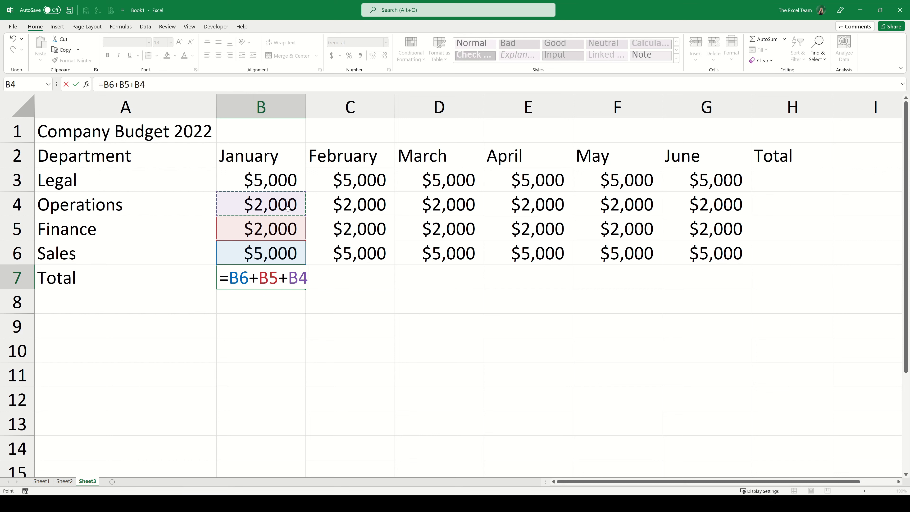
type("+")
left_click(281, 183)
key("Return")
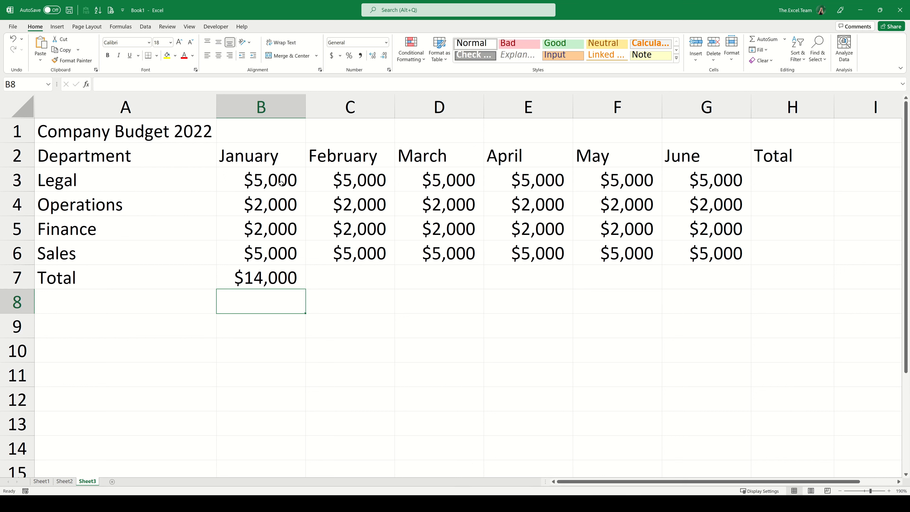
Fill the January total formula from B7 across to G7 and inspect the cell references in the June total.
left_click(274, 272)
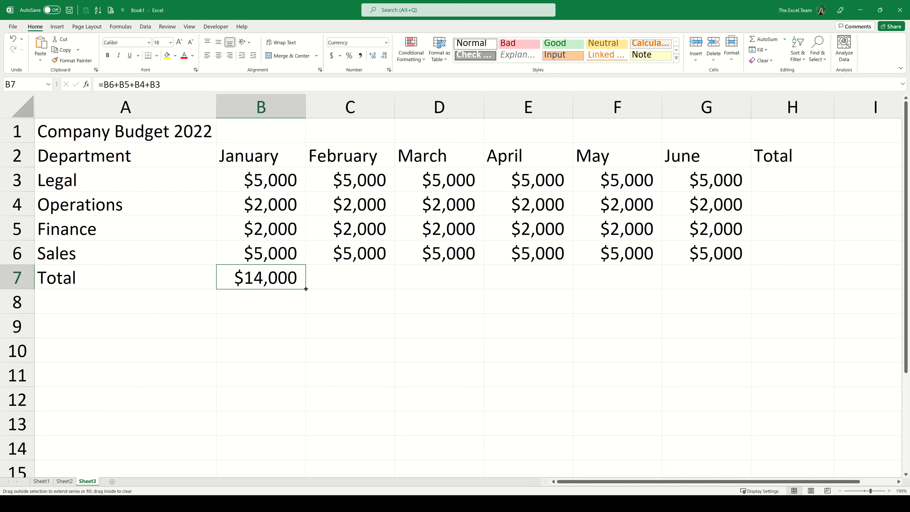
left_click_drag(305, 288, 751, 289)
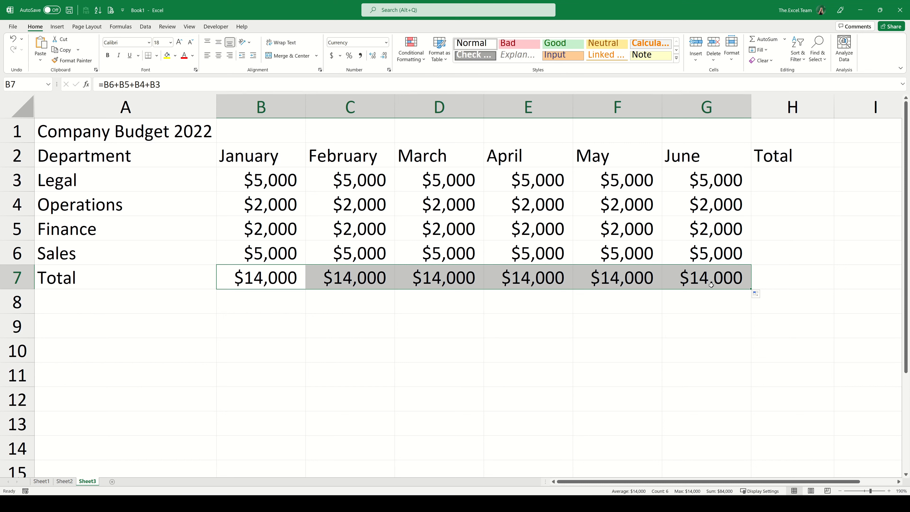
left_click(712, 285)
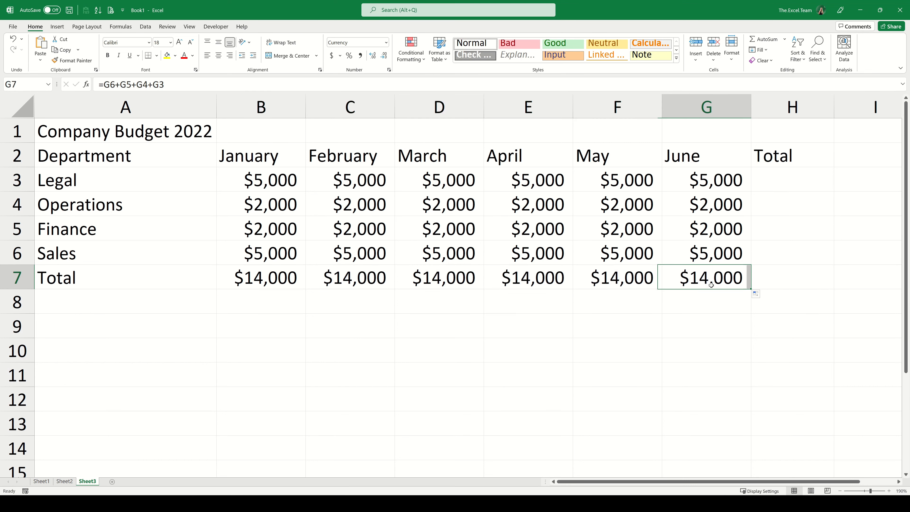
double_click(711, 285)
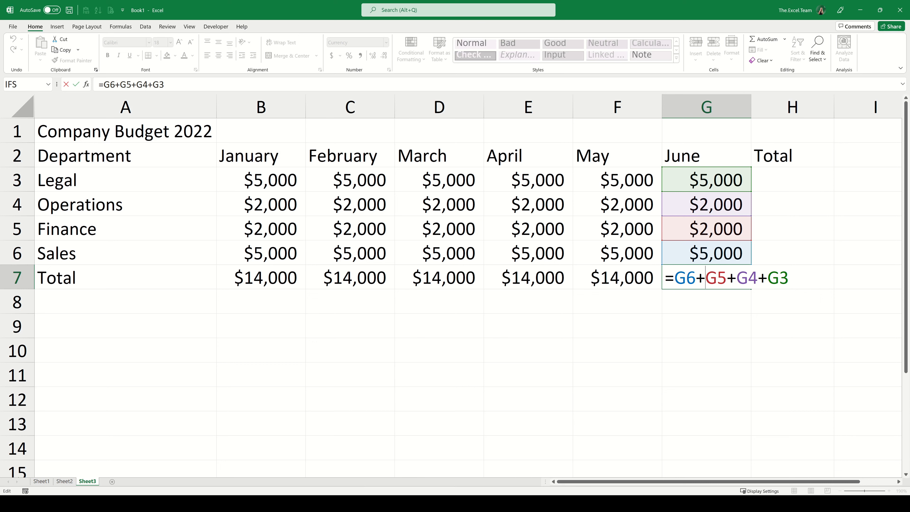
key("Escape")
Clear the totals in B7:G7 and use AutoSum on B3:H7 to total all departments and months.
left_click_drag(711, 284, 296, 276)
key("Delete")
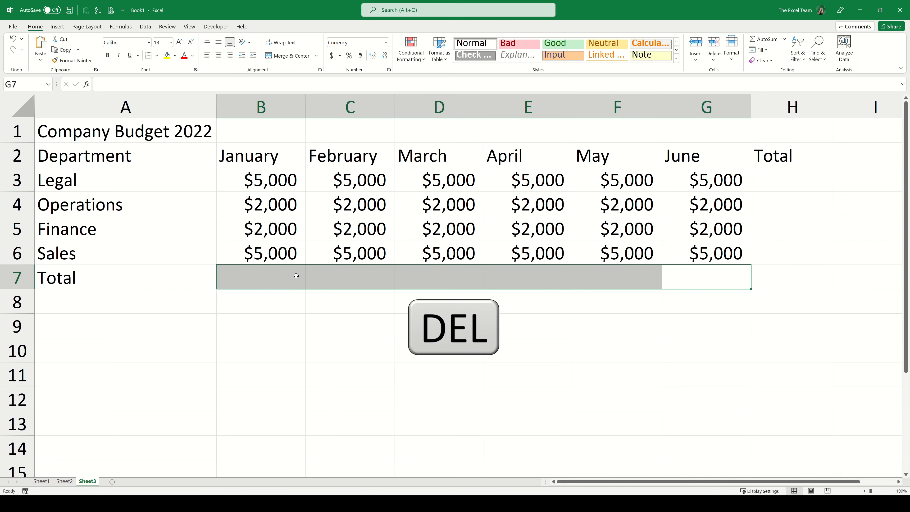
left_click_drag(296, 179, 793, 282)
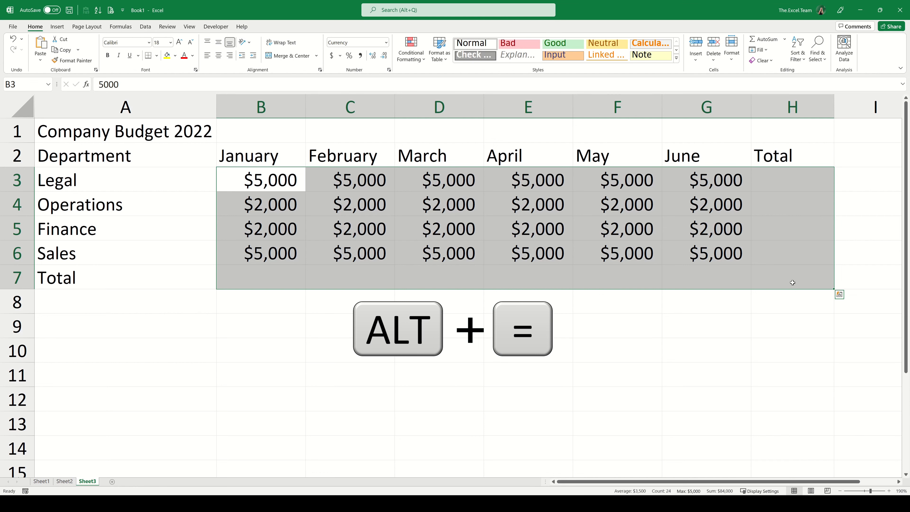
key("alt+equal")
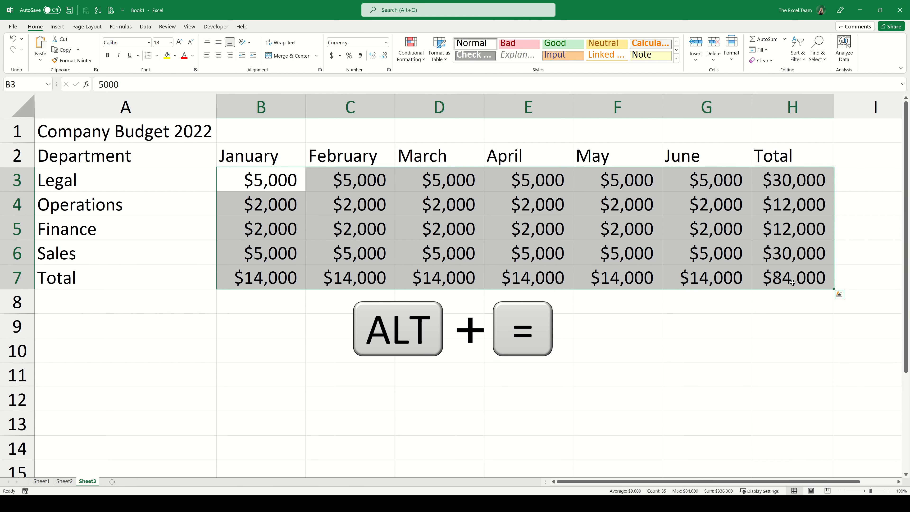
Inspect the SUM formulas behind the April total in E7 and the Operations total in H4.
left_click(563, 274)
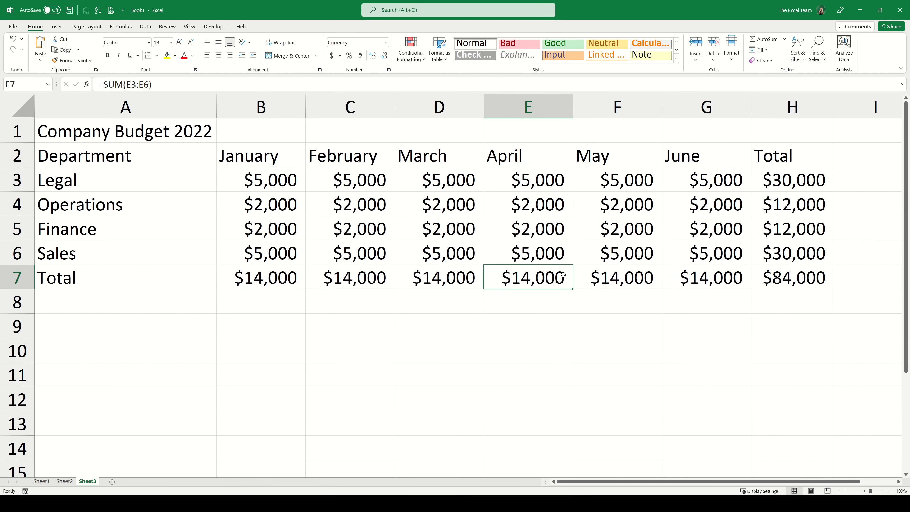
key("F2")
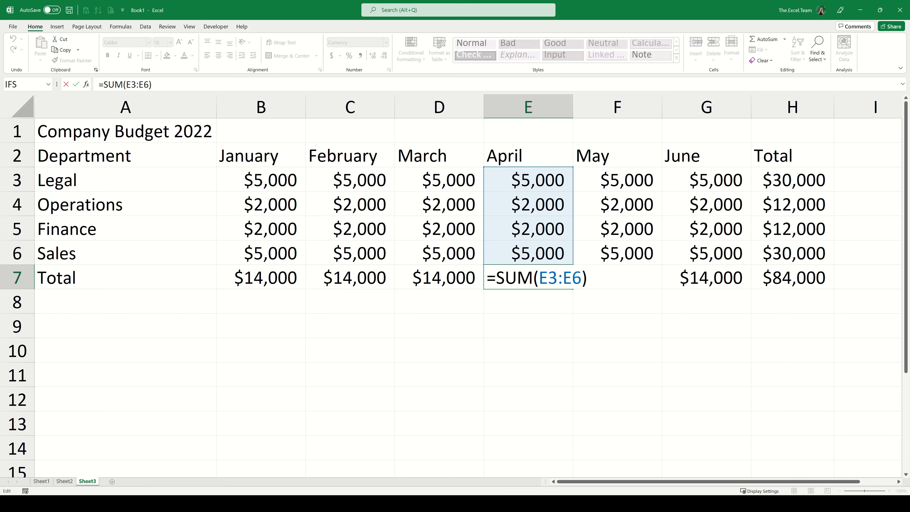
key("ctrl+Return")
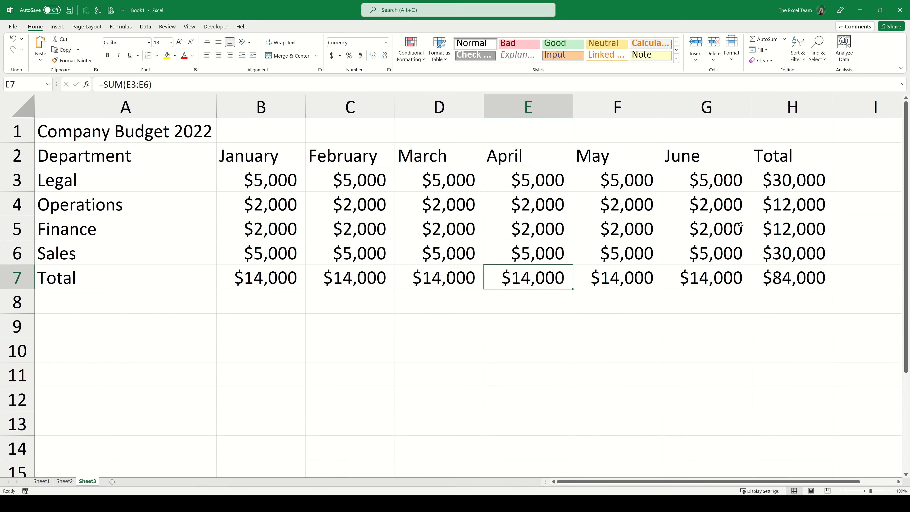
left_click(797, 205)
key("F2")
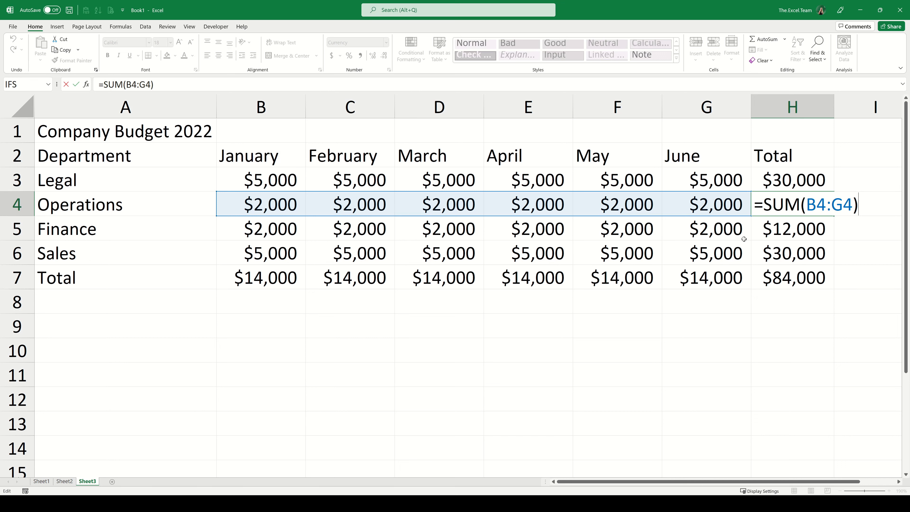
key("ctrl+Return")
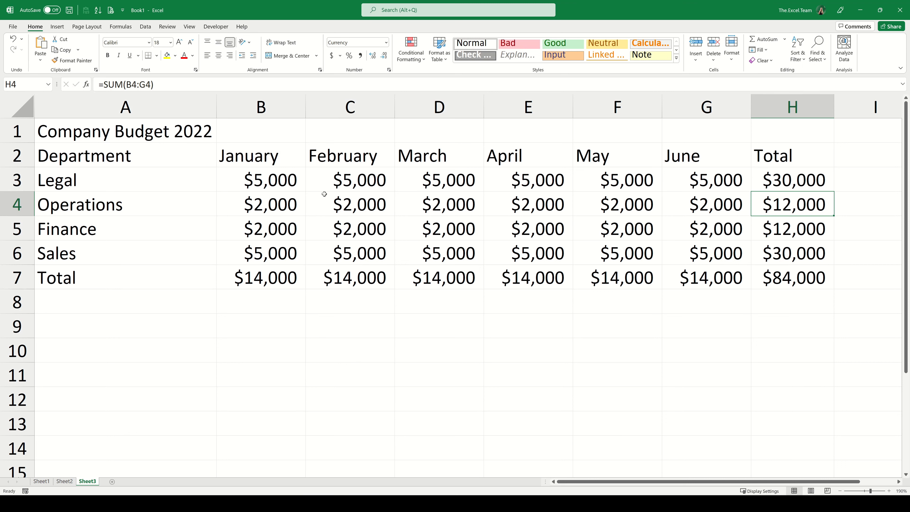
Make the header row A2:H2 bold and give it a thick bottom border.
left_click_drag(203, 156, 770, 160)
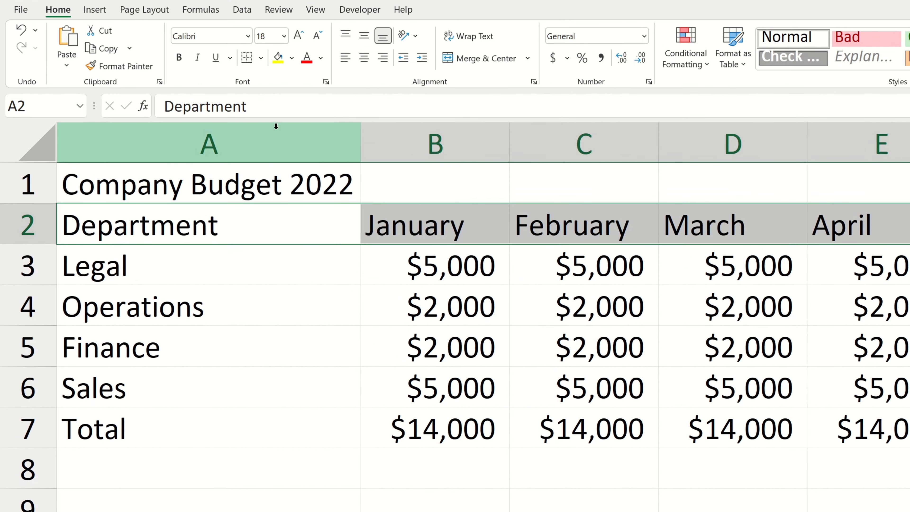
left_click(181, 58)
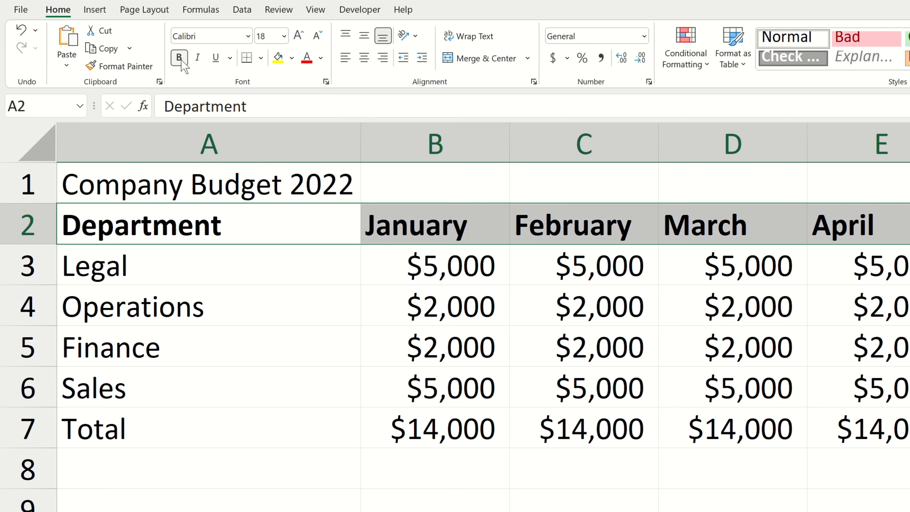
left_click(261, 61)
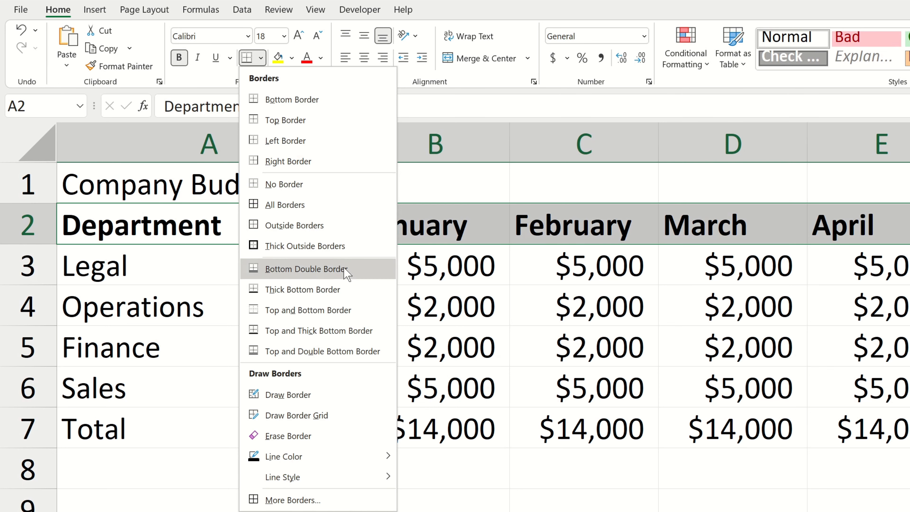
left_click(358, 291)
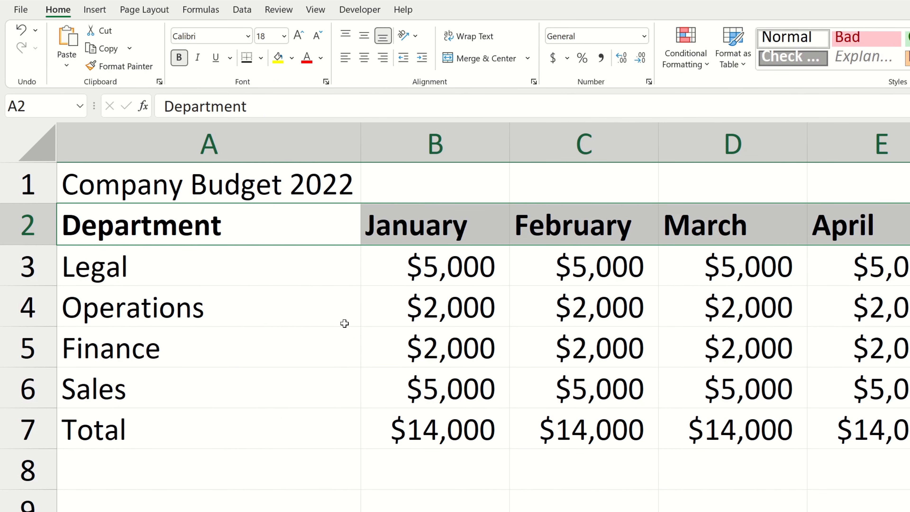
Add a bottom double border to the Sales row, A6:H6, above the totals.
left_click(339, 383)
left_click_drag(338, 383, 909, 387)
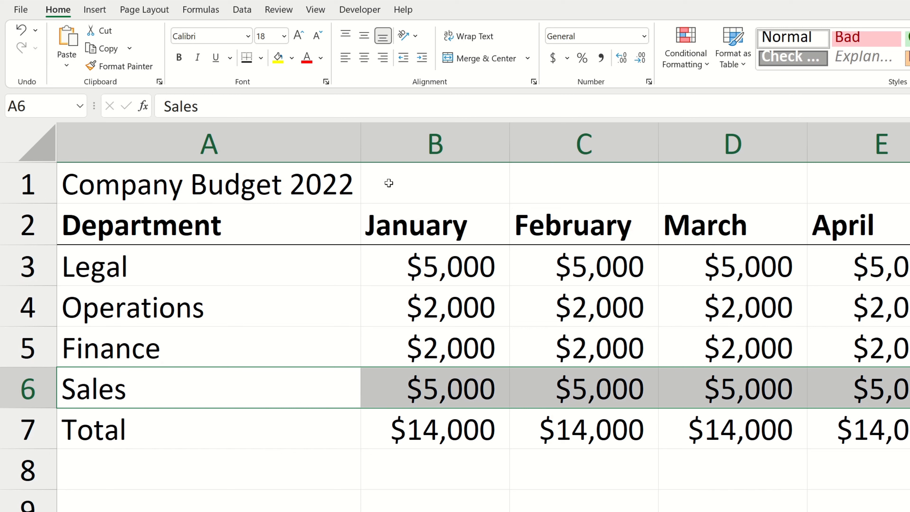
left_click(262, 58)
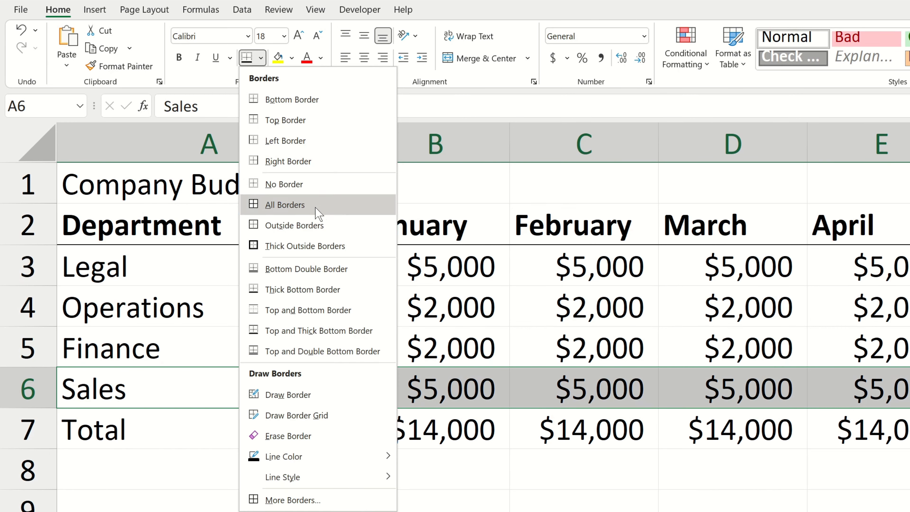
left_click(370, 270)
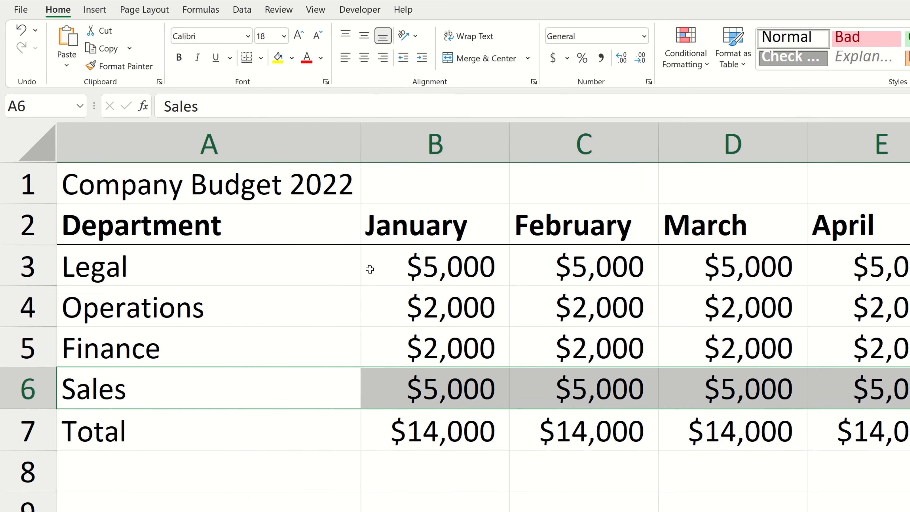
Merge and center the Company Budget 2022 title across A1:H1.
left_click(335, 190)
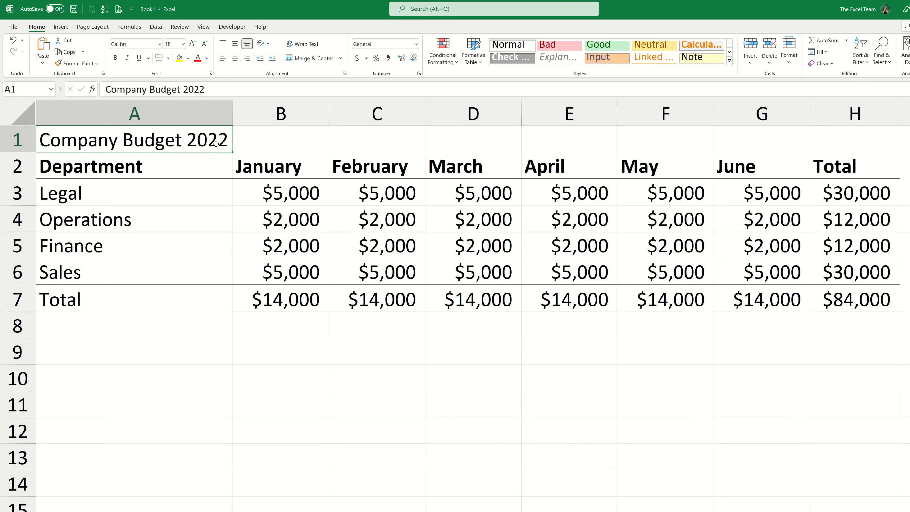
left_click_drag(216, 144, 821, 147)
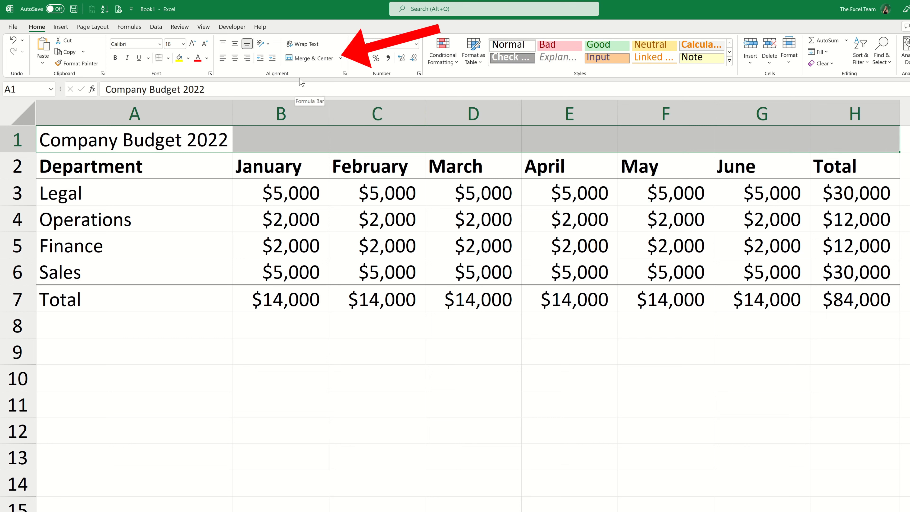
left_click(307, 59)
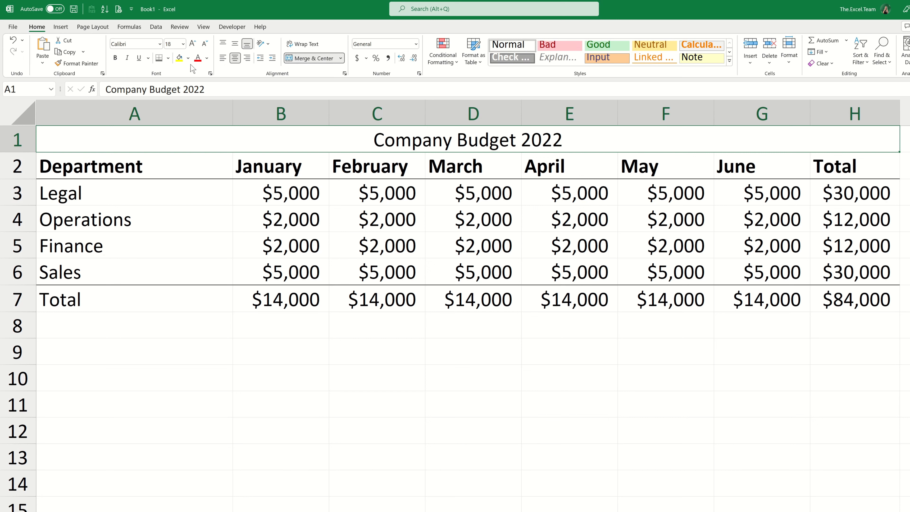
Fill the merged title cell with standard dark blue and set its font color to white.
left_click(188, 58)
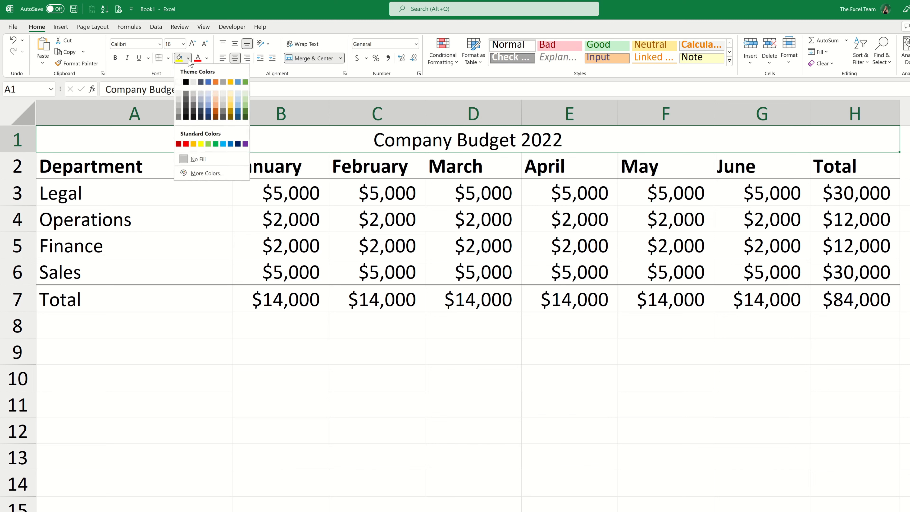
left_click(237, 142)
left_click(208, 58)
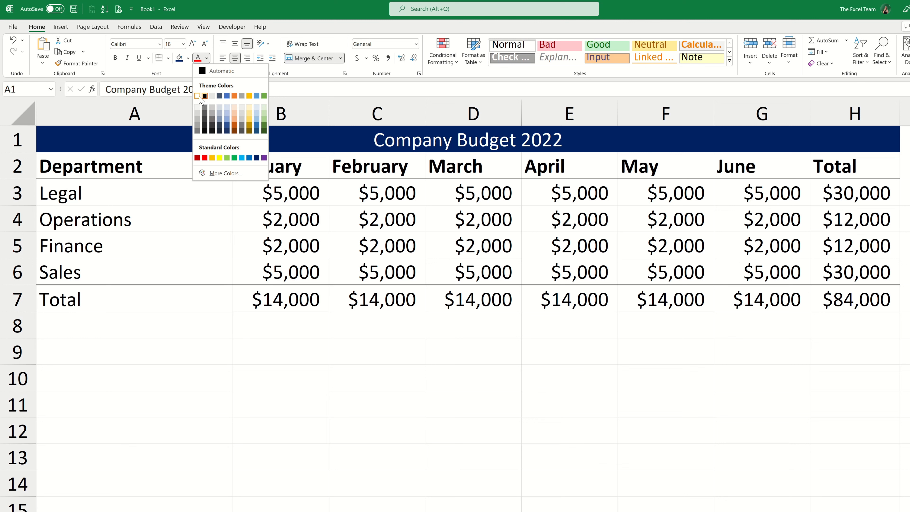
left_click(196, 96)
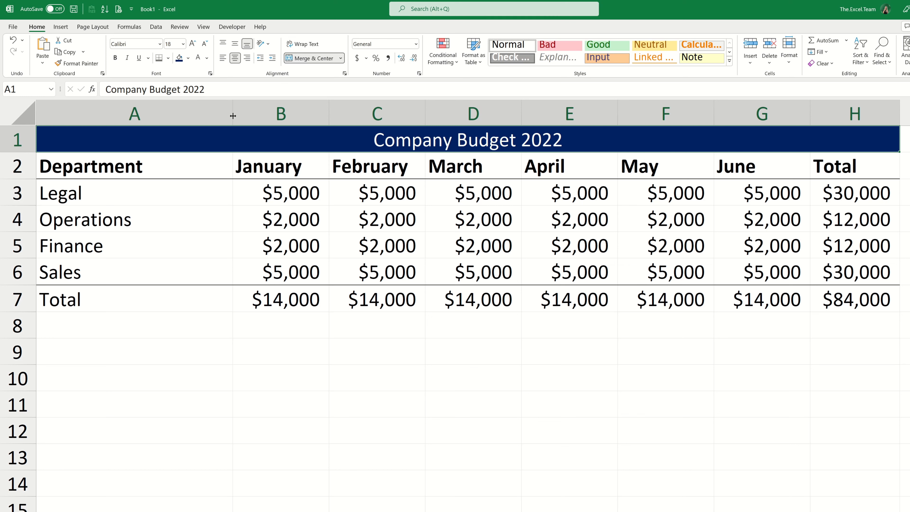
AutoFit the widths of columns A through H to their contents.
left_click_drag(233, 116, 253, 123)
left_click_drag(264, 124, 811, 117)
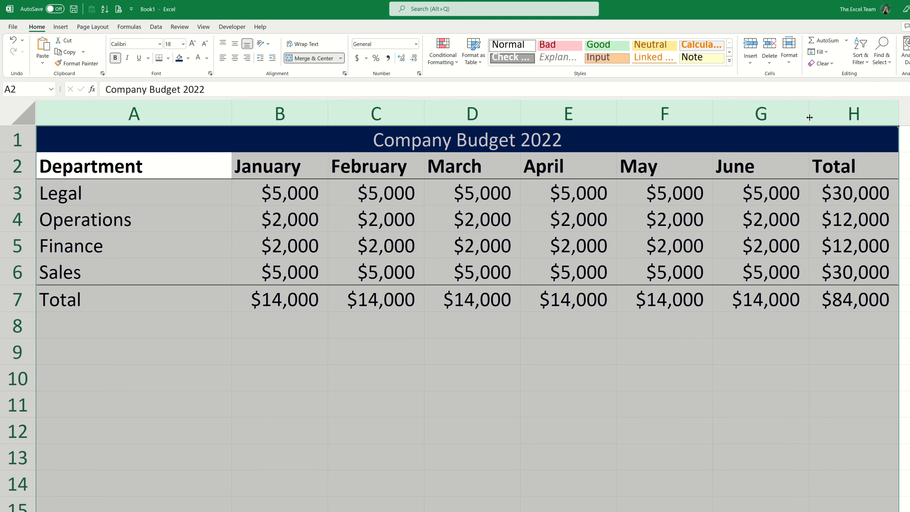
double_click(810, 118)
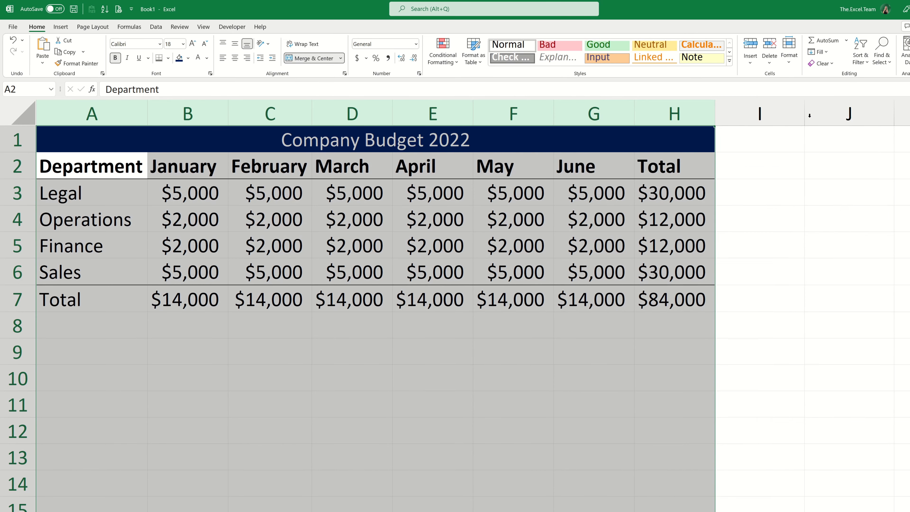
left_click(701, 137)
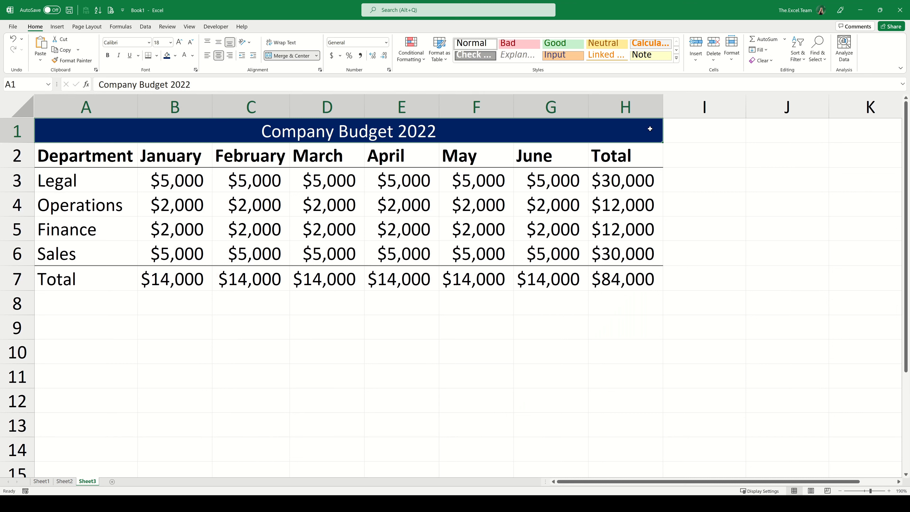